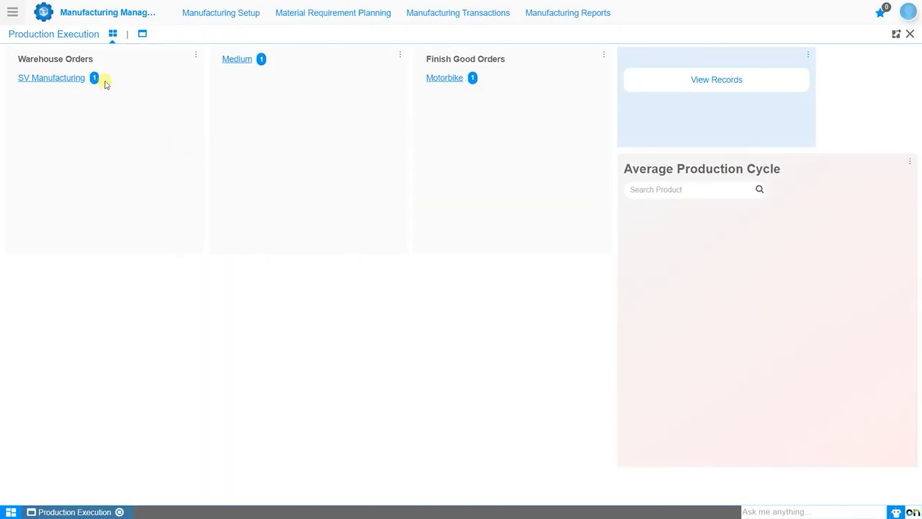
- Open the Motorbike production order in the SV Manufacturing warehouse and start a new production execution record for it
left_click(97, 79)
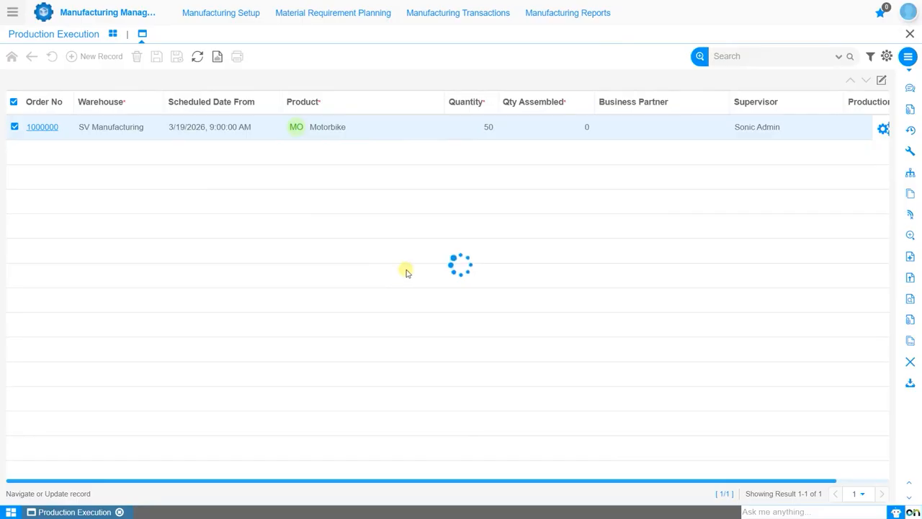
left_click(42, 127)
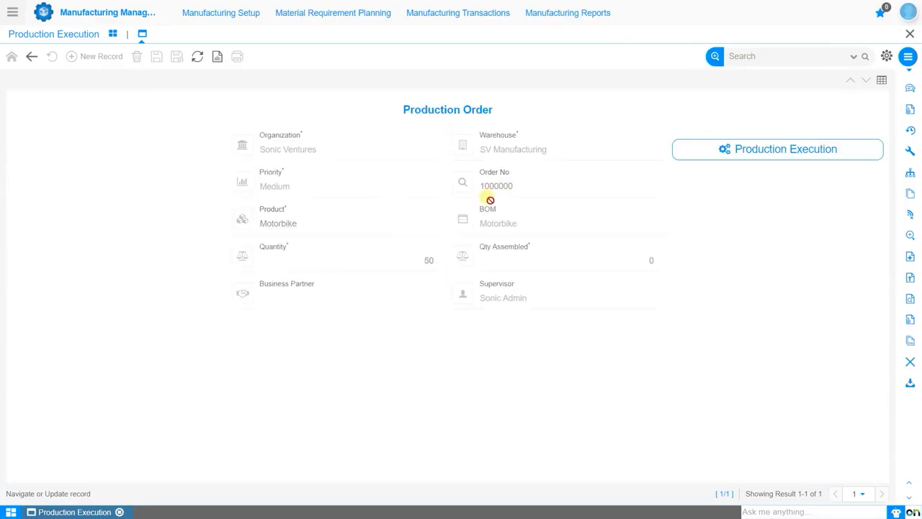
left_click(757, 150)
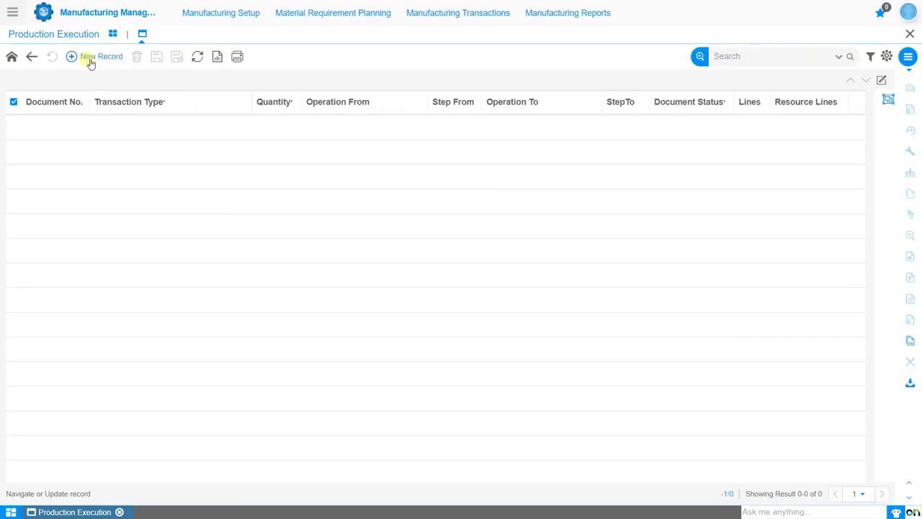
left_click(90, 58)
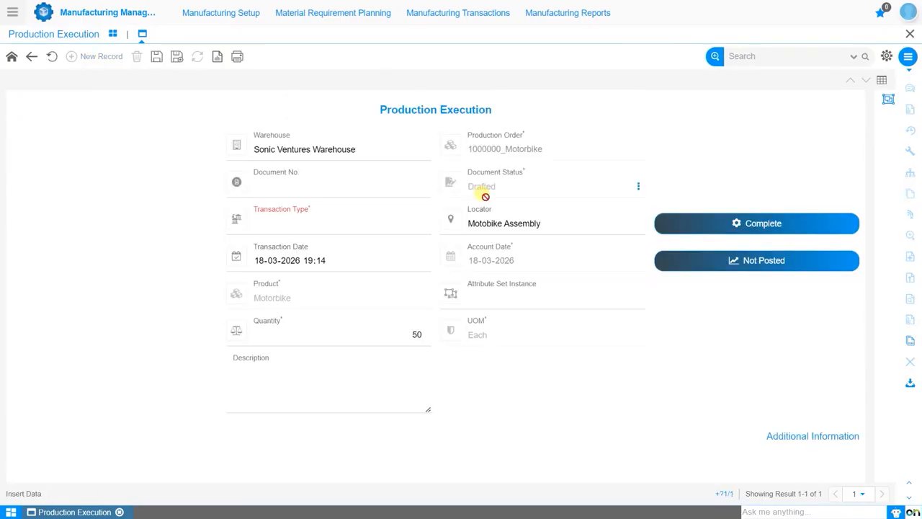
- Set the execution's warehouse to SV Manufacturing and its transaction type to 1_Component Issue to Production Order
left_click(288, 149)
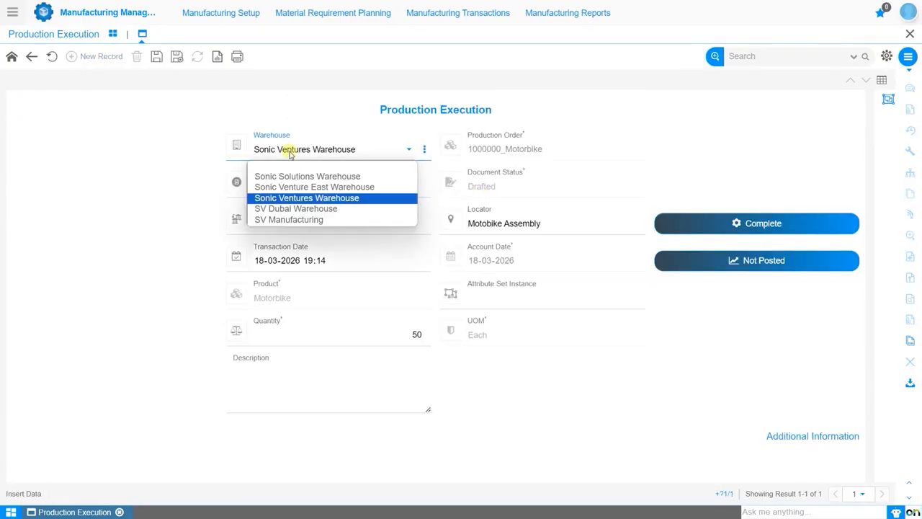
left_click(289, 218)
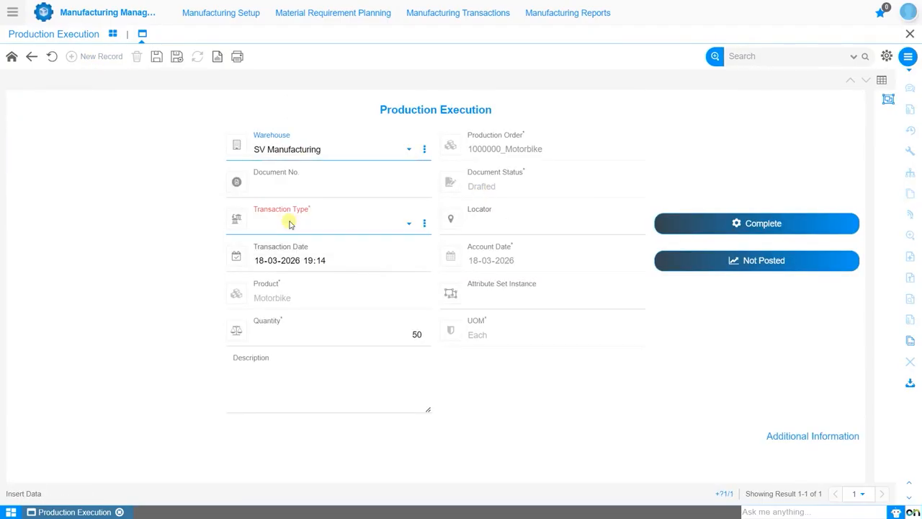
left_click(336, 227)
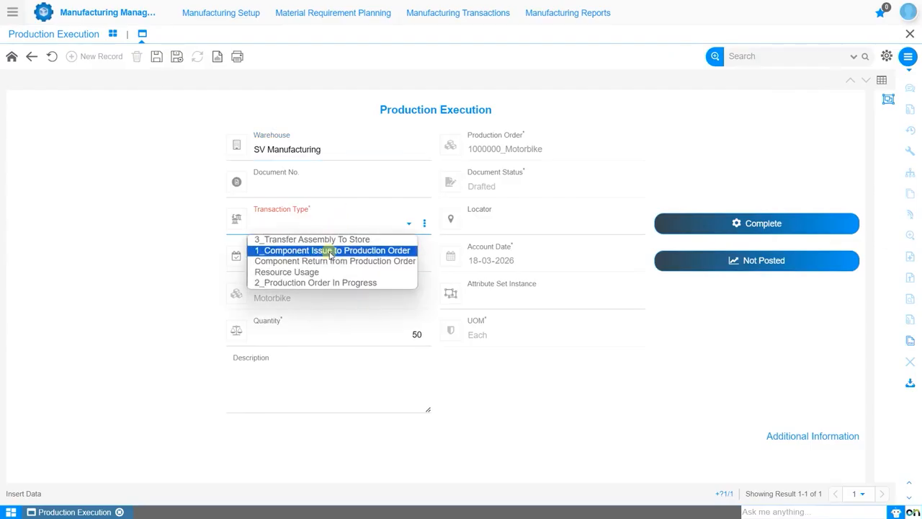
left_click(330, 251)
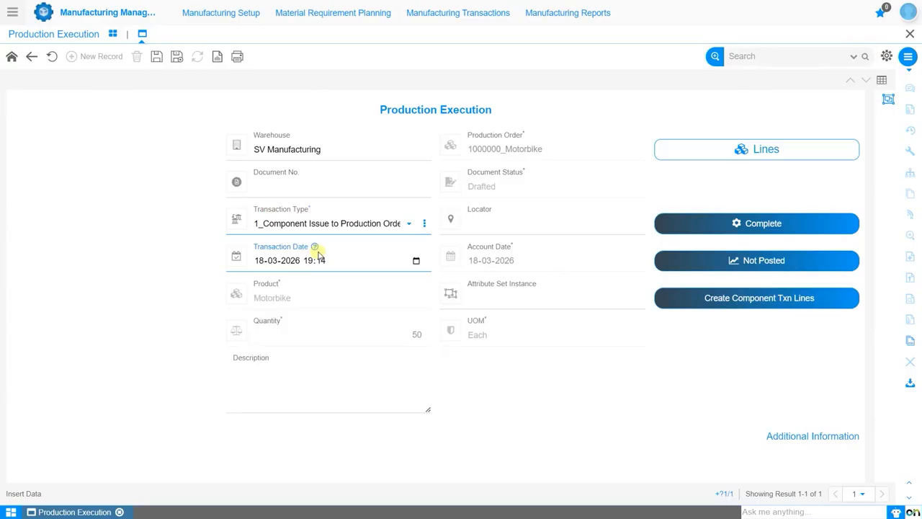
- Set the locator to Motobike Assembly and save the component issue record
left_click(624, 225)
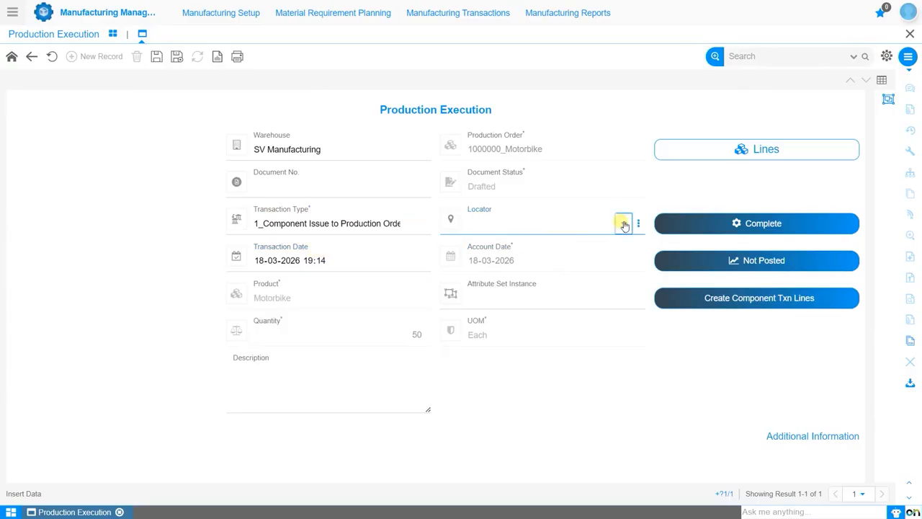
left_click(624, 225)
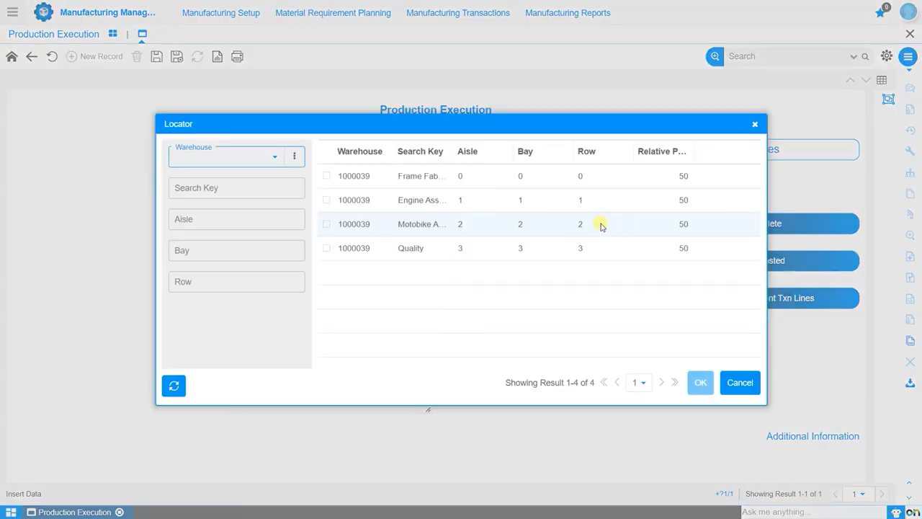
left_click(418, 232)
left_click(700, 382)
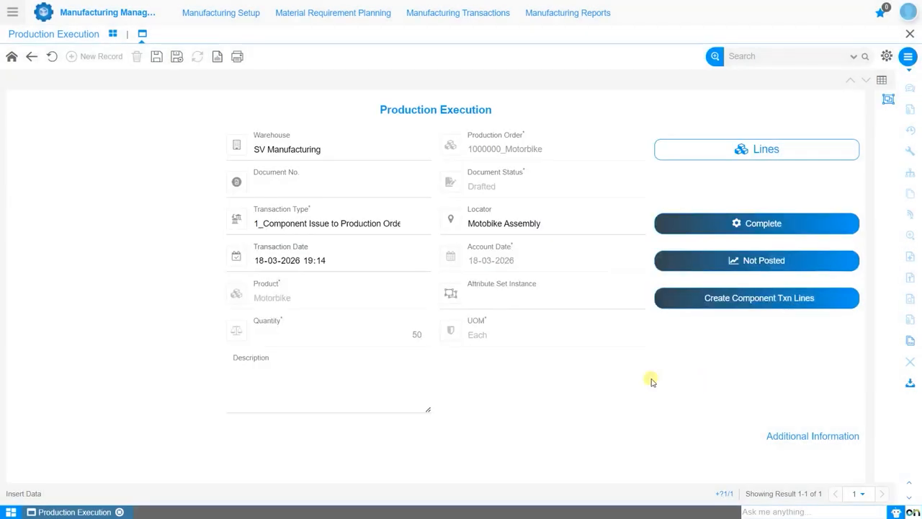
left_click(369, 261)
left_click(364, 351)
left_click(159, 59)
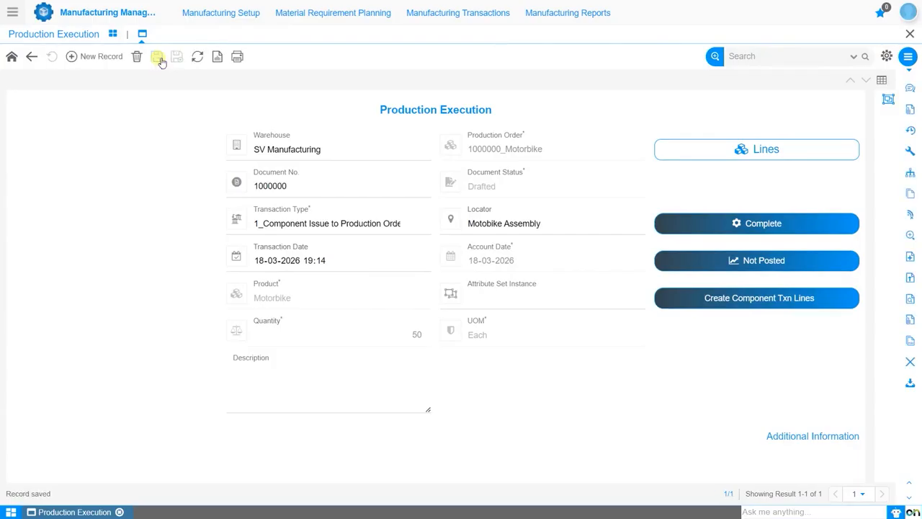
- Generate the component transaction lines for the Motorbike Assembly operation with a quantity of 50
left_click(716, 310)
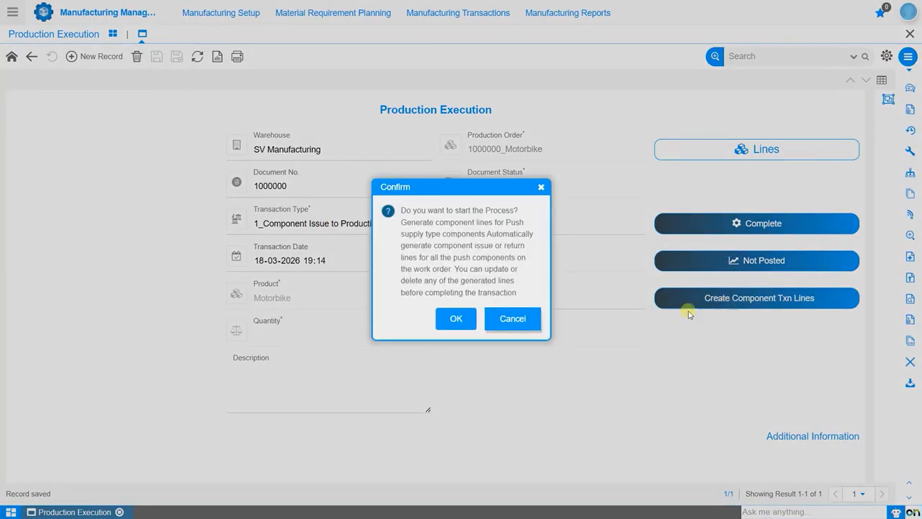
left_click(465, 318)
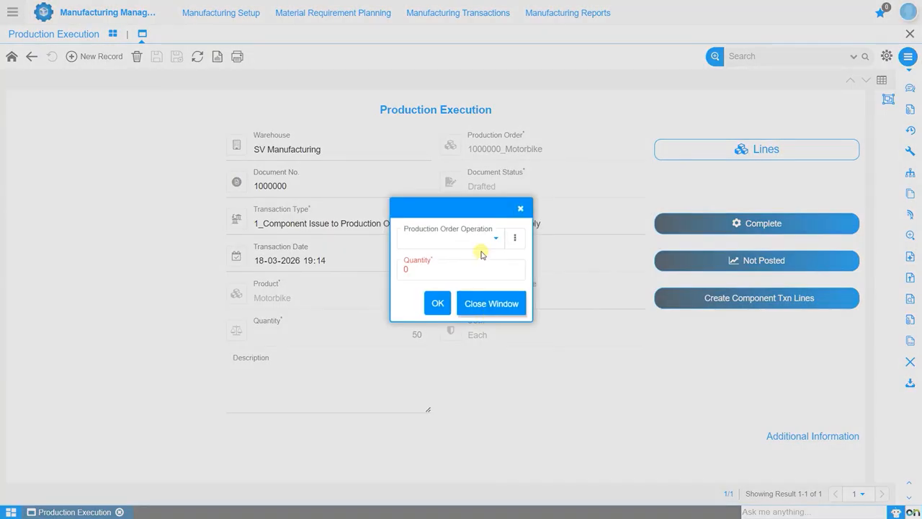
left_click(465, 241)
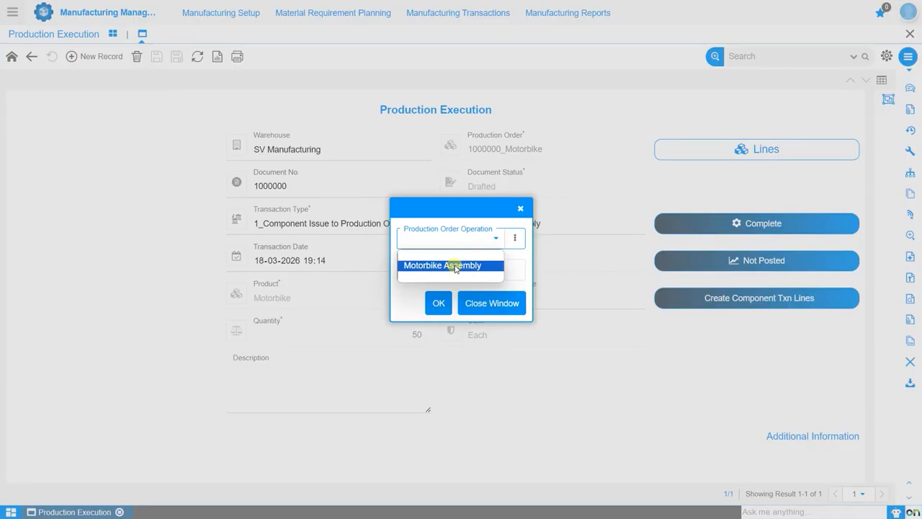
left_click(455, 266)
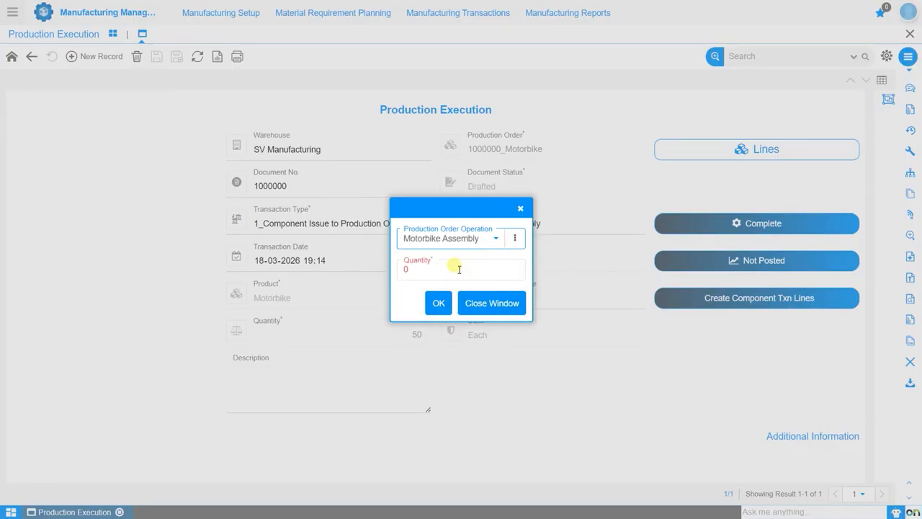
left_click(451, 243)
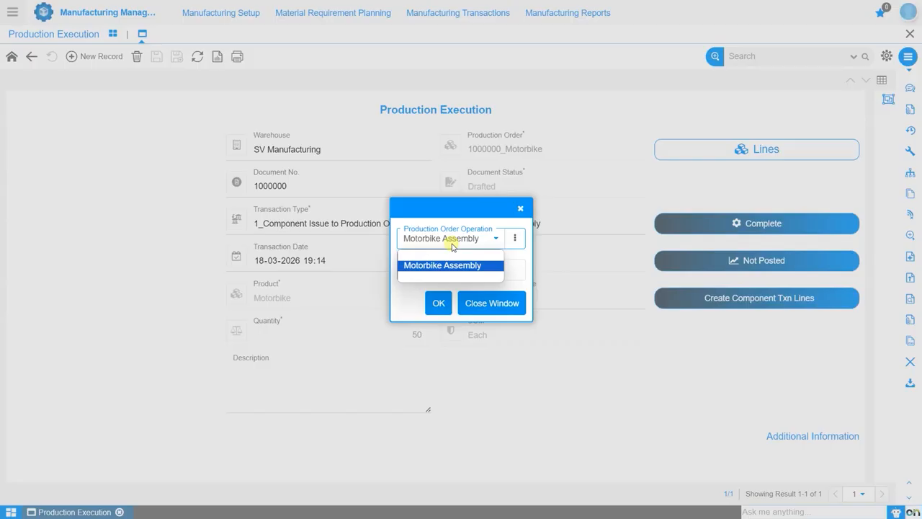
left_click(451, 266)
left_click(426, 268)
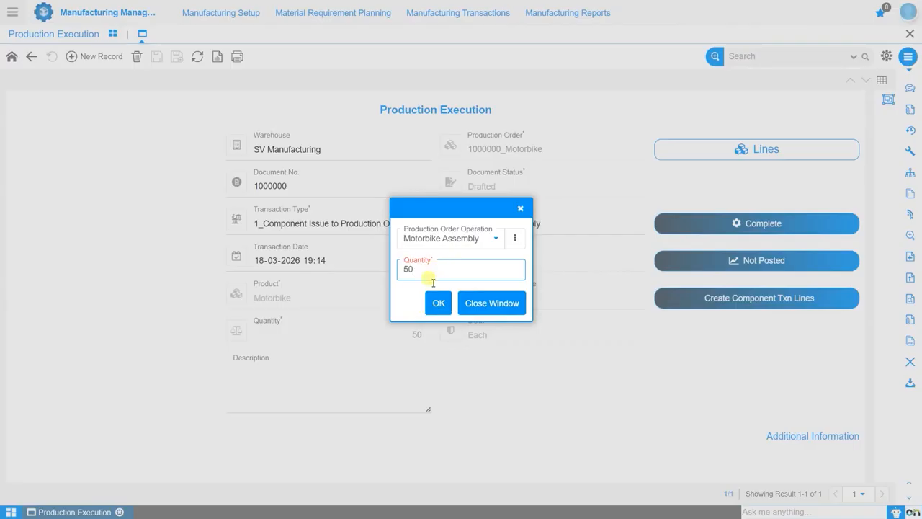
left_click(439, 305)
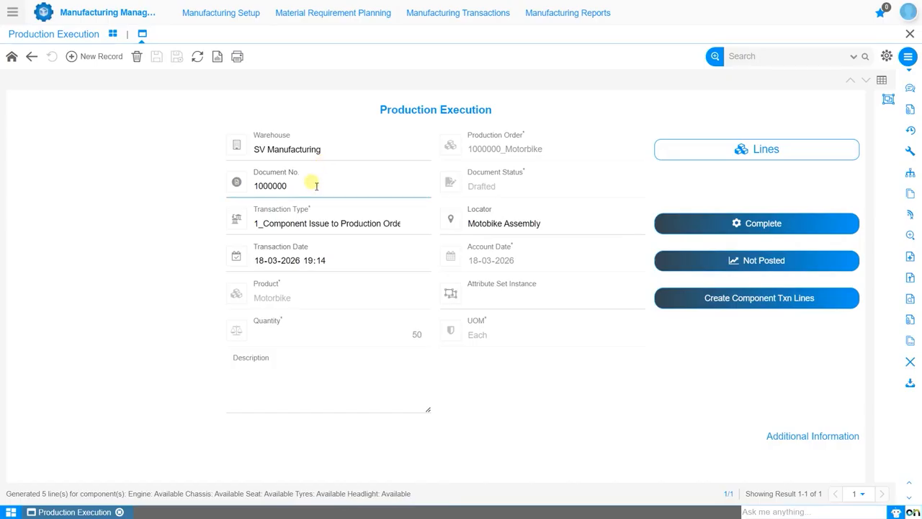
- View the component lines generated for the issue, starting a blank new line and discarding it
left_click(720, 223)
left_click(741, 149)
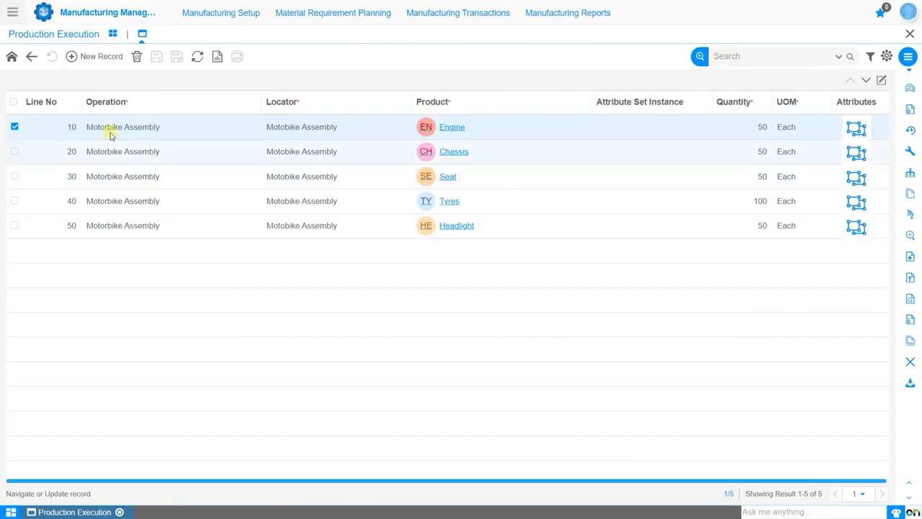
left_click(94, 62)
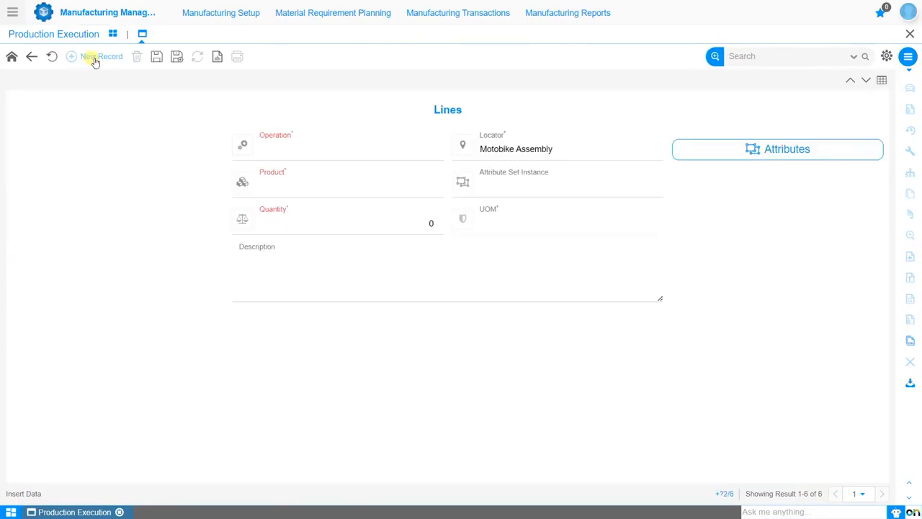
left_click(53, 56)
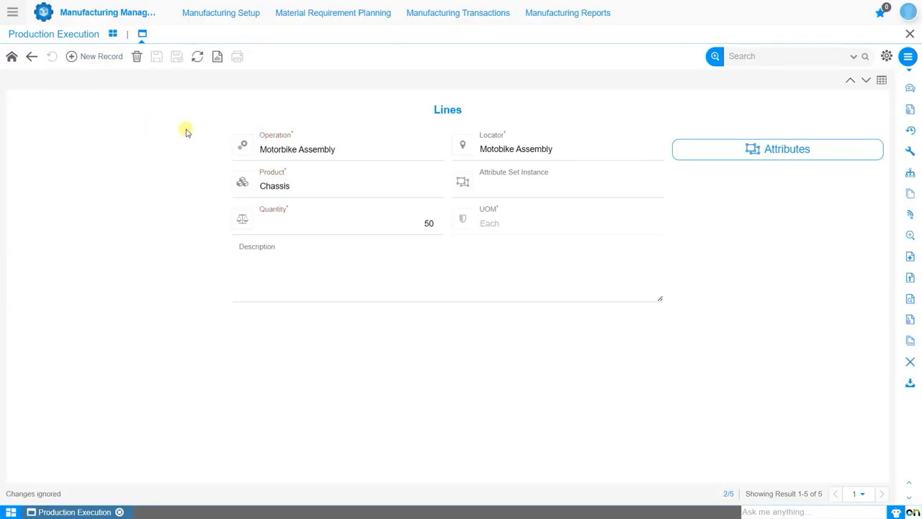
- Return to the component issue record and complete it with the document action Complete
left_click(11, 56)
left_click(725, 148)
left_click(771, 224)
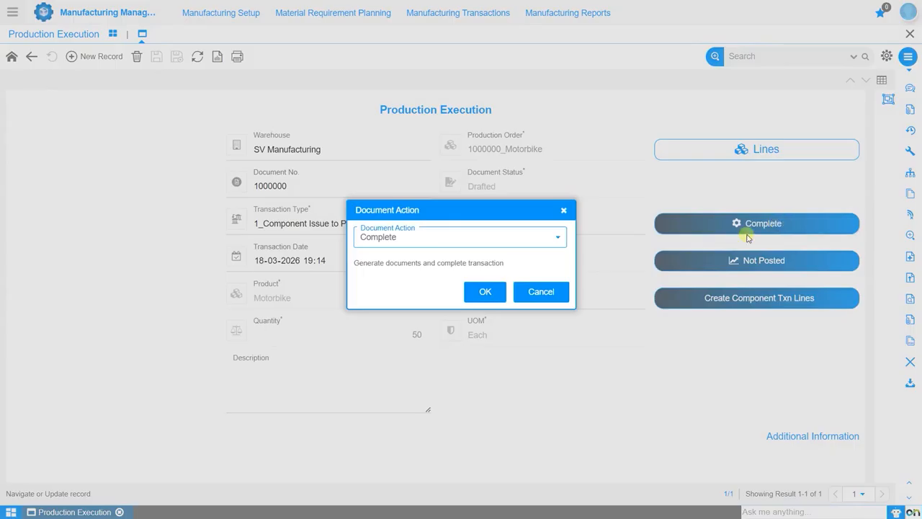
left_click(486, 292)
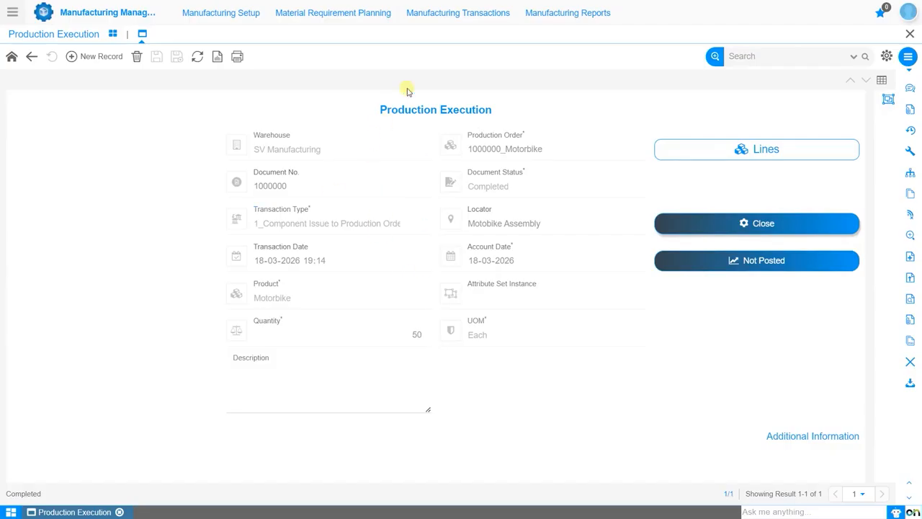
- Open the Production Order window and bring up the operations of the Motorbike order
mouse_move(446, 14)
left_click(313, 44)
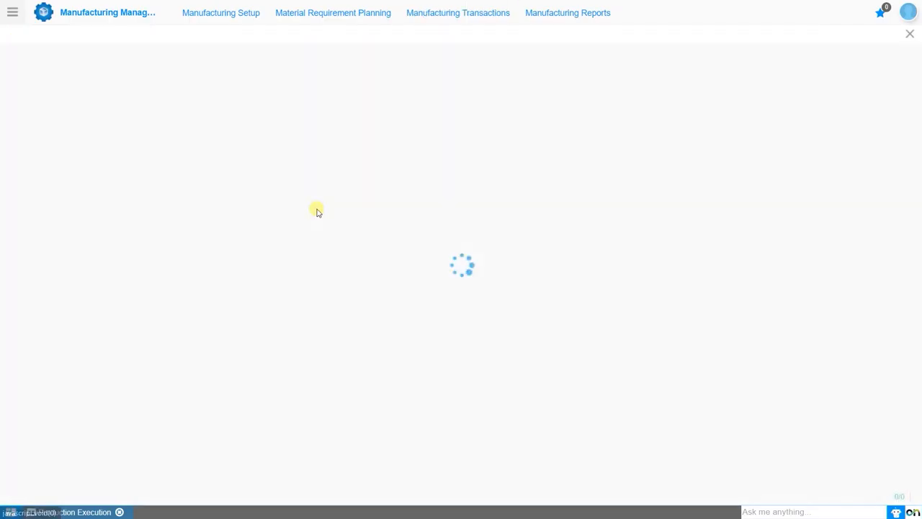
left_click(36, 80)
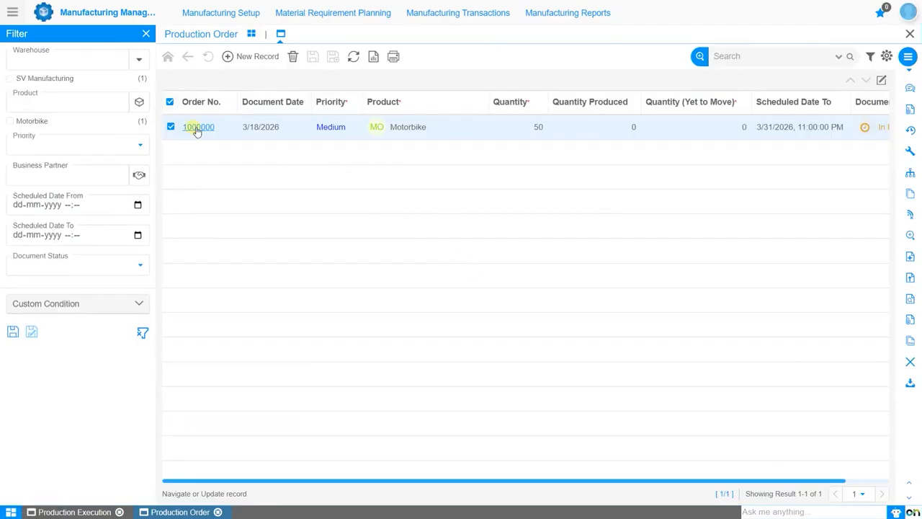
left_click(197, 130)
left_click(793, 223)
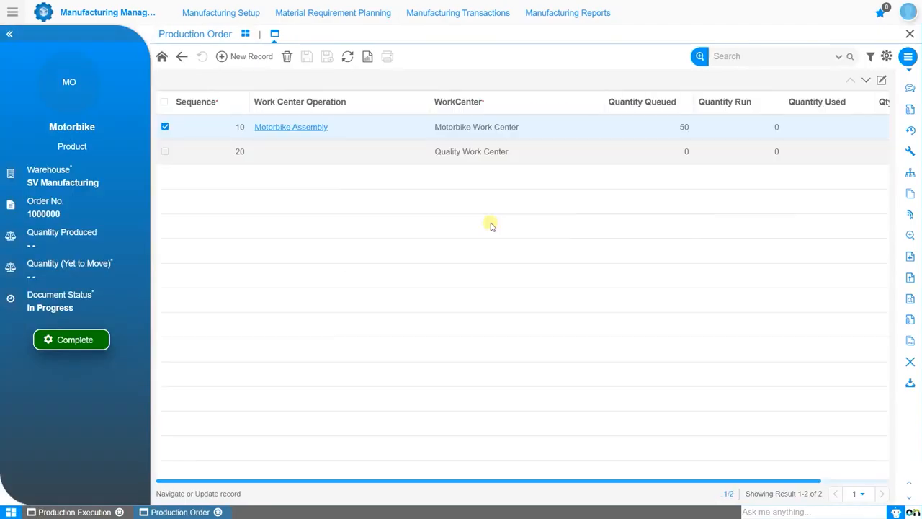
- Open the Motorbike Assembly operation and check the issued quantities in its material details
left_click(318, 129)
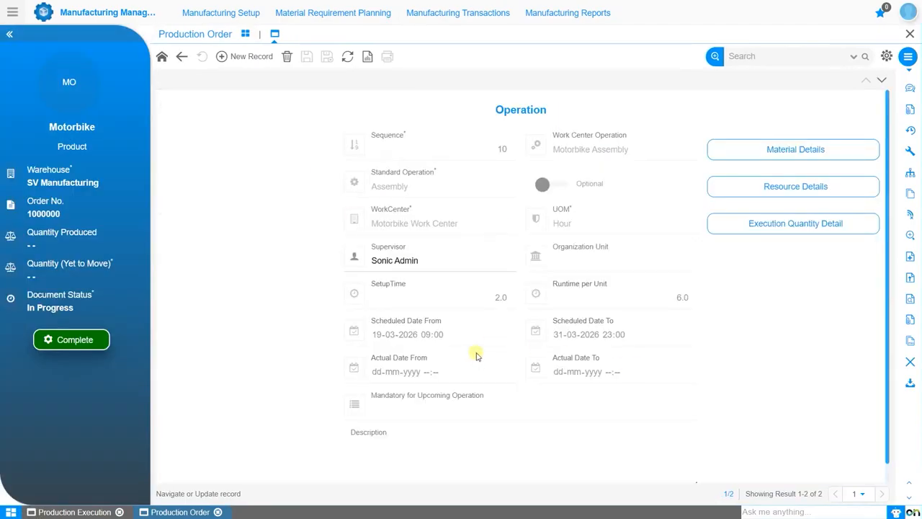
left_click(181, 56)
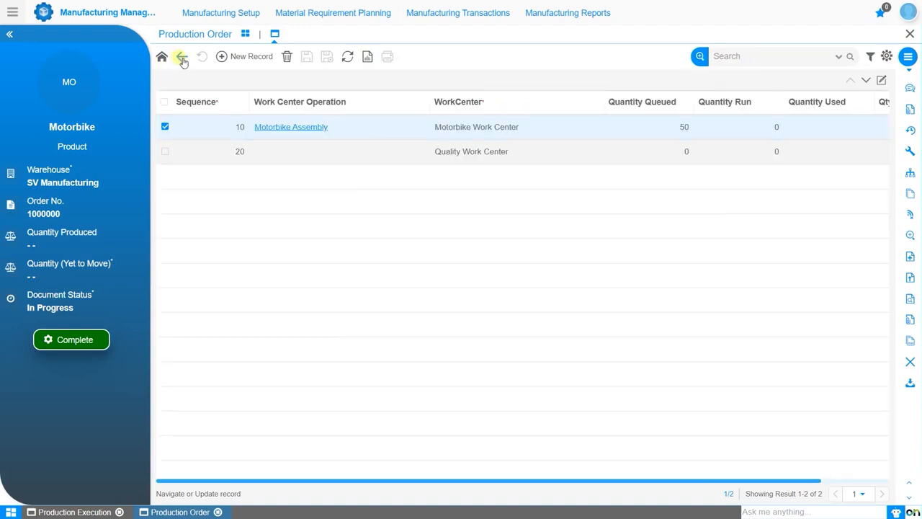
left_click(325, 128)
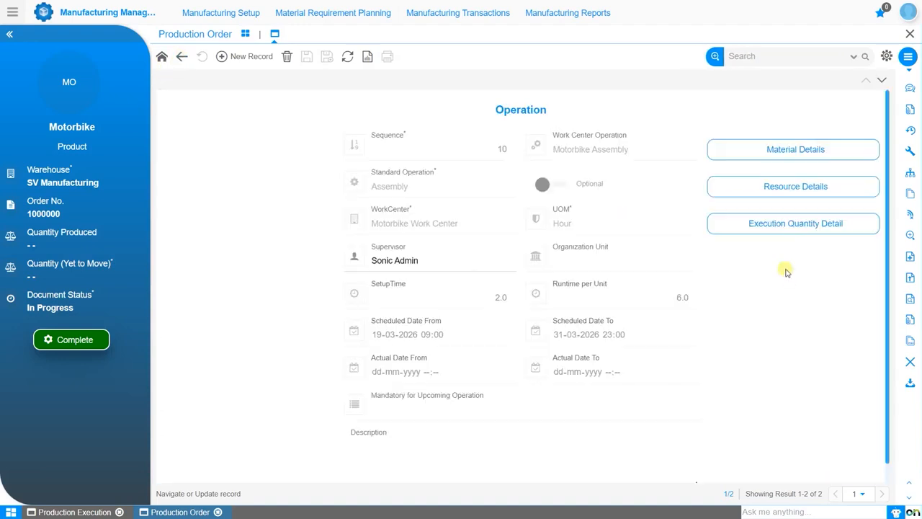
left_click(802, 151)
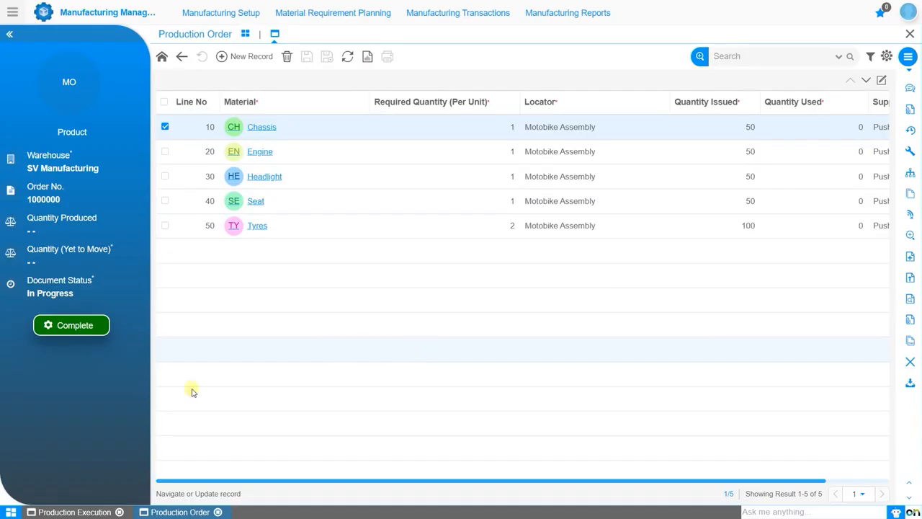
- Start another production execution record in SV Manufacturing with transaction type 2_Production Order In Progress and locator Motobike Assembly
left_click(52, 513)
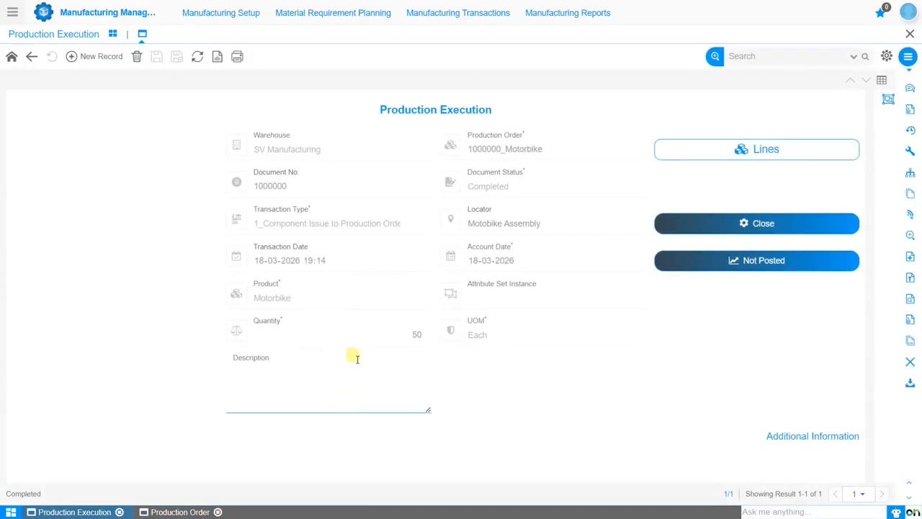
left_click(86, 57)
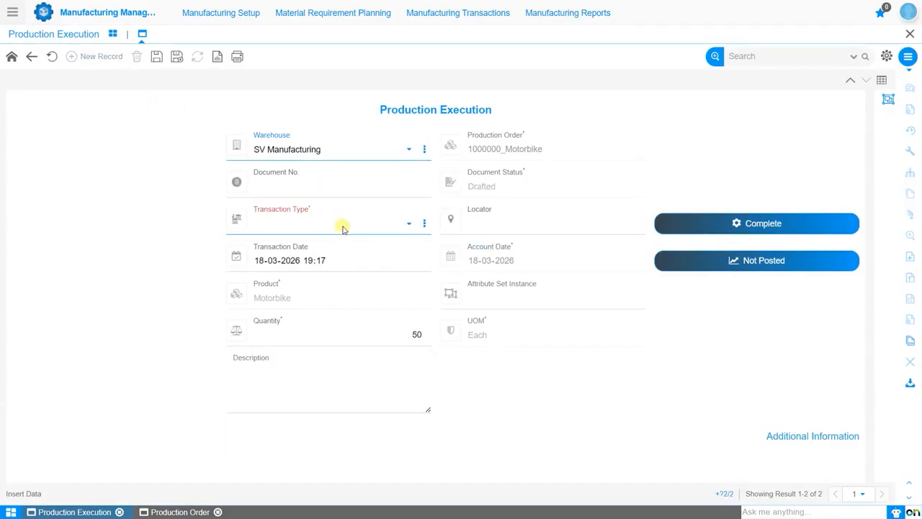
left_click(343, 229)
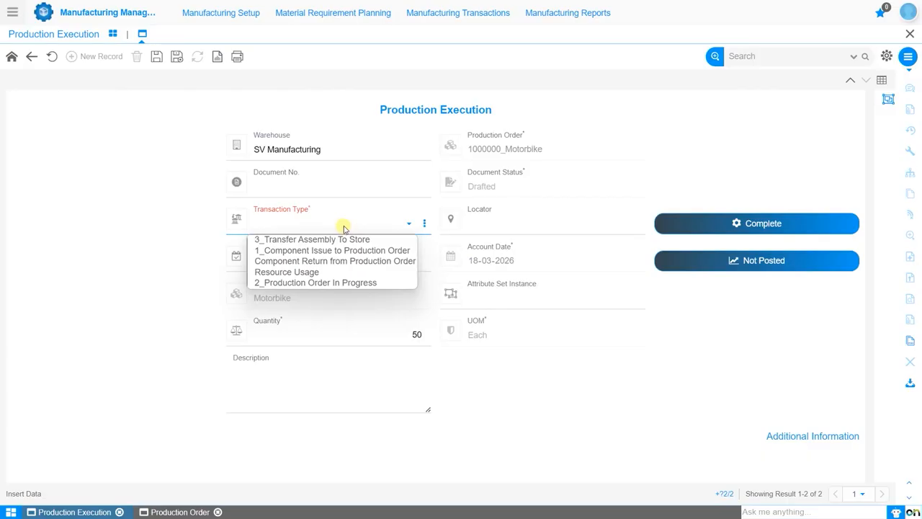
left_click(321, 283)
left_click(588, 227)
left_click(479, 242)
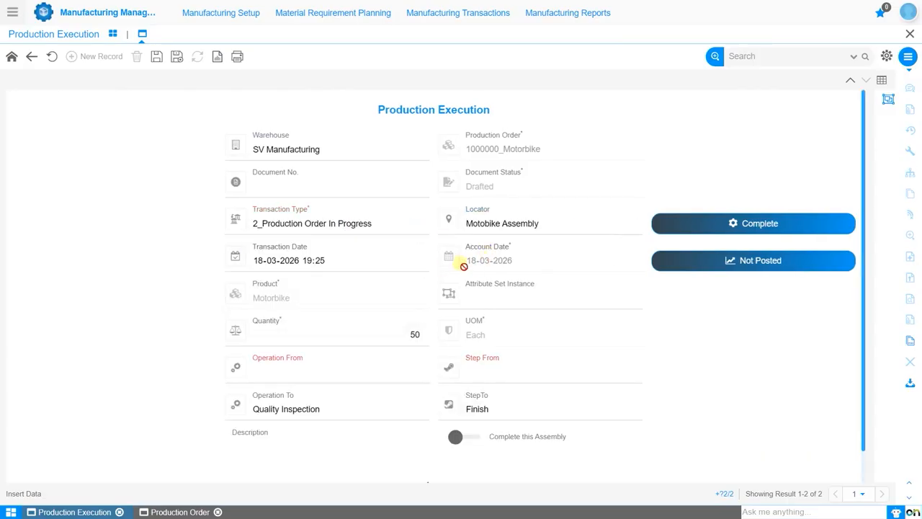
- Set the execution record to move from Motorbike Assembly, step Waiting, to Motorbike Assembly, step Process, and save it
left_click(326, 374)
left_click(293, 387)
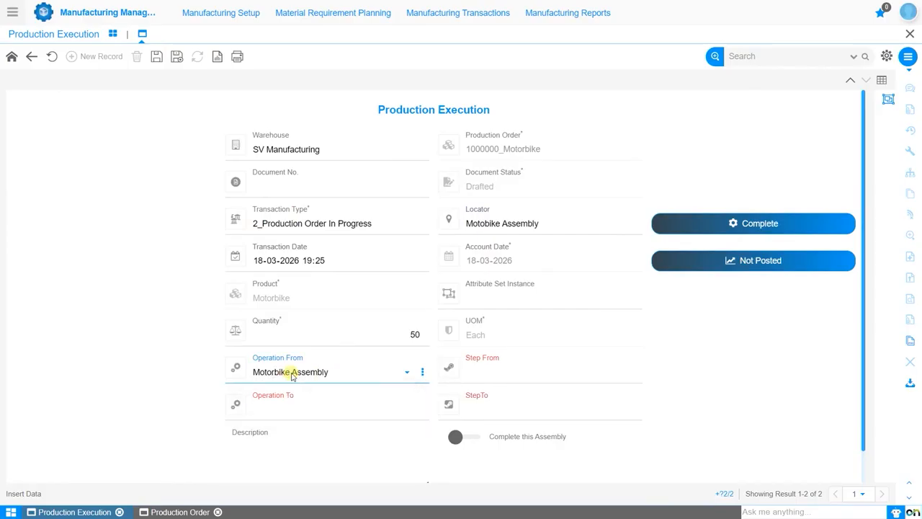
left_click(515, 374)
left_click(507, 398)
left_click(325, 412)
left_click(322, 426)
left_click(505, 410)
left_click(495, 427)
left_click(156, 56)
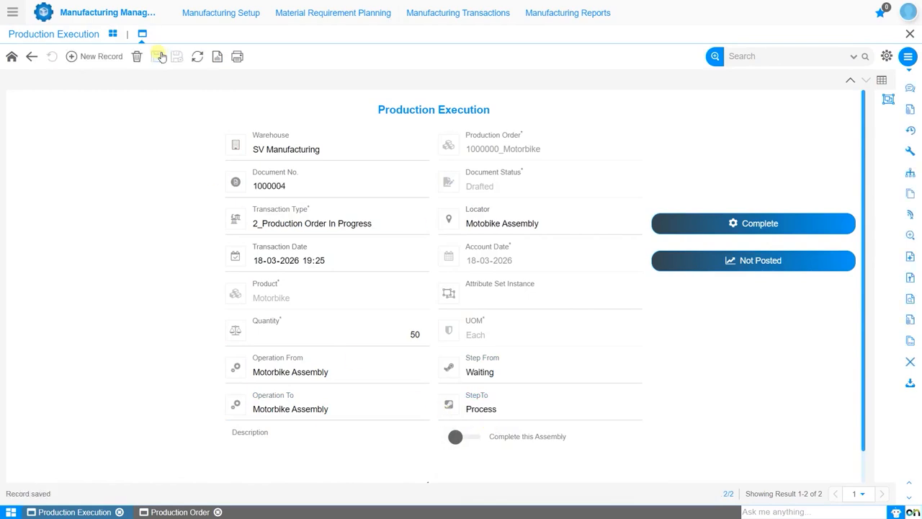
- Complete the saved Waiting-to-Process record for Motorbike Assembly with the document action Complete
left_click(772, 225)
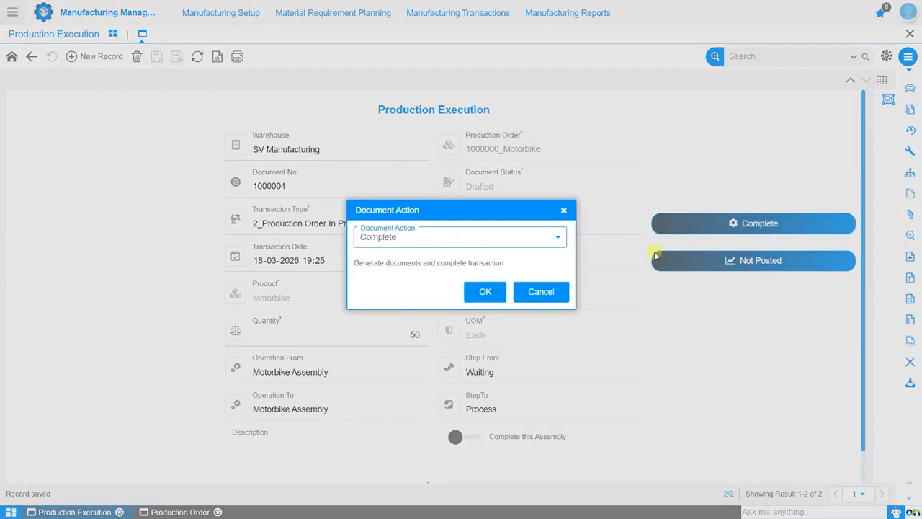
left_click(484, 292)
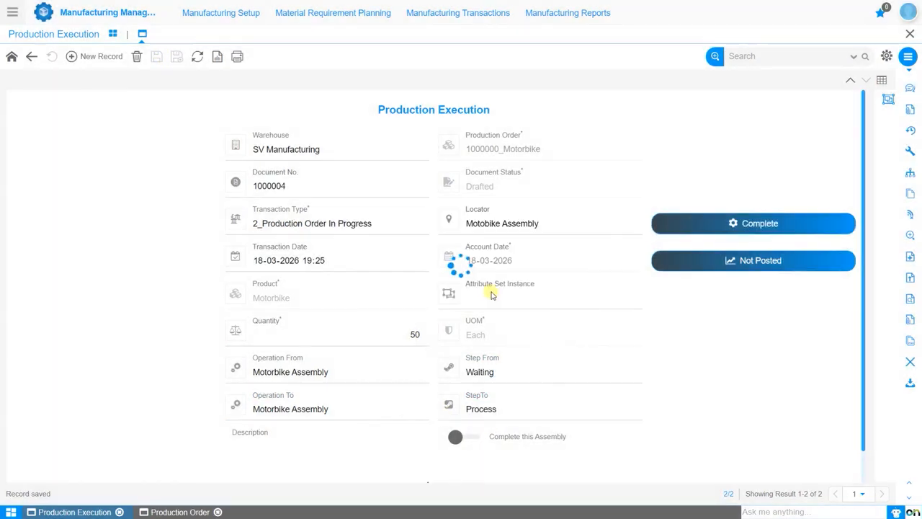
left_click(181, 511)
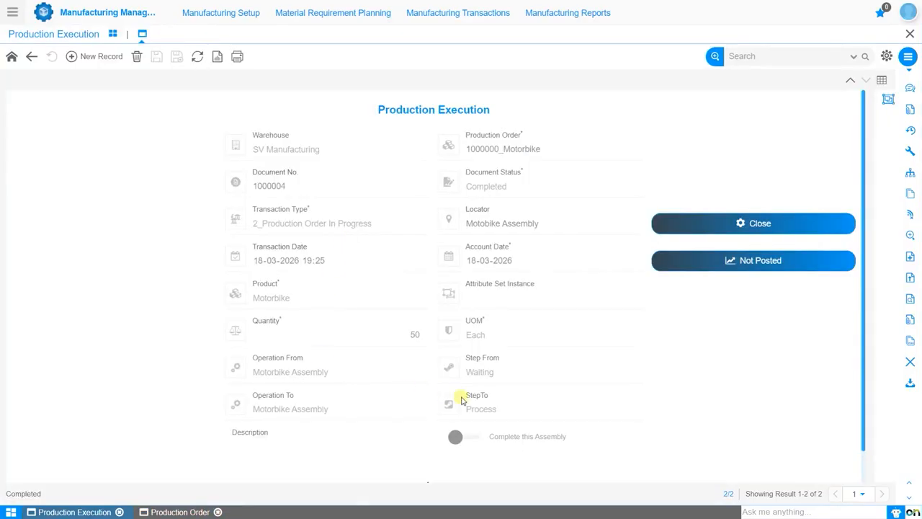
- Create a new execution record moving Motorbike Assembly from step Process to step Finish
left_click(94, 58)
left_click(336, 387)
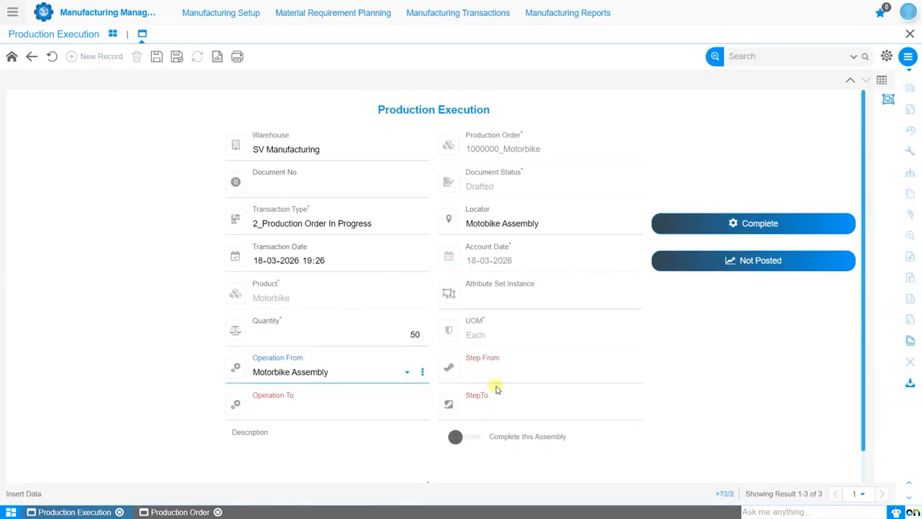
left_click(498, 382)
left_click(490, 408)
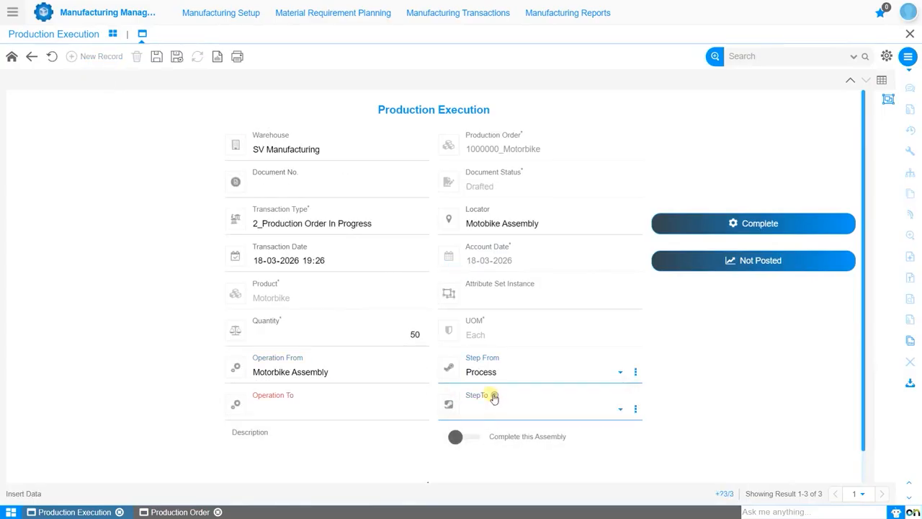
left_click(336, 414)
left_click(516, 412)
left_click(513, 423)
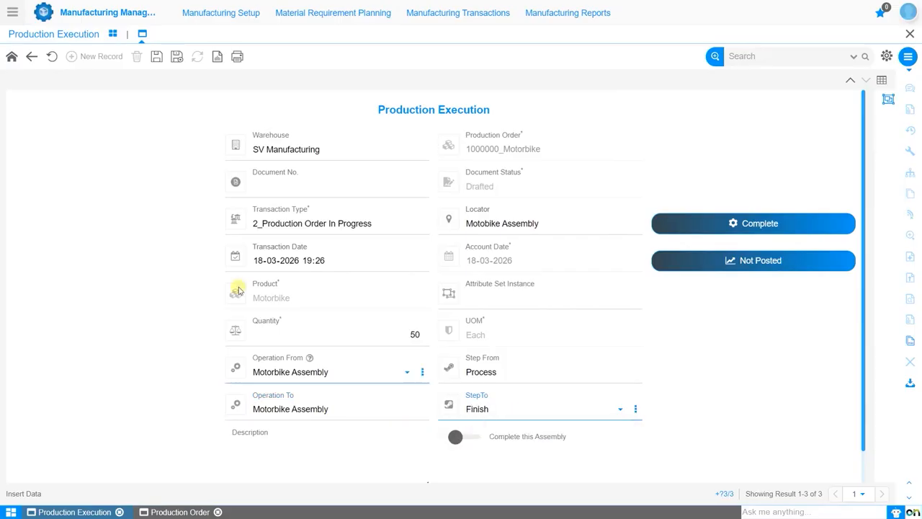
- Save the Process-to-Finish record for Motorbike Assembly and complete it with the document action Complete
left_click(156, 57)
left_click(759, 223)
left_click(476, 296)
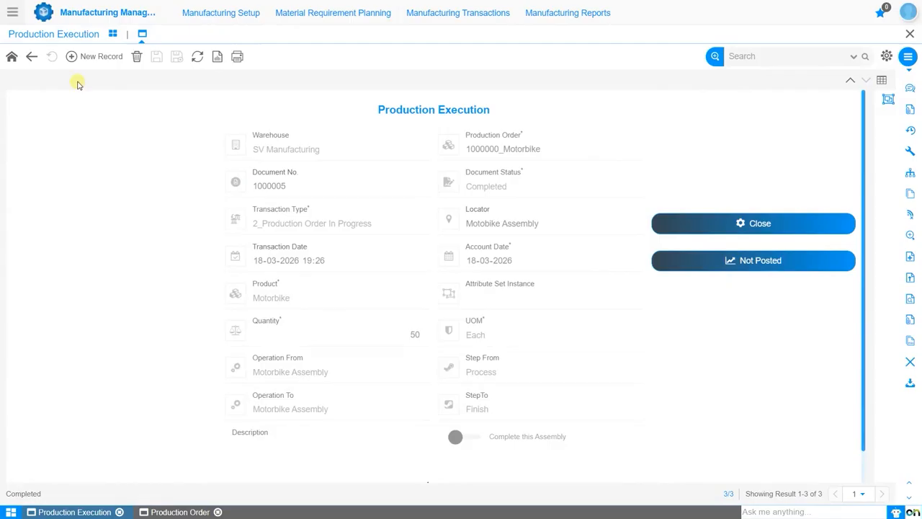
- Create a new execution record moving Quality Inspection from step Waiting to step Process
left_click(93, 57)
left_click(353, 378)
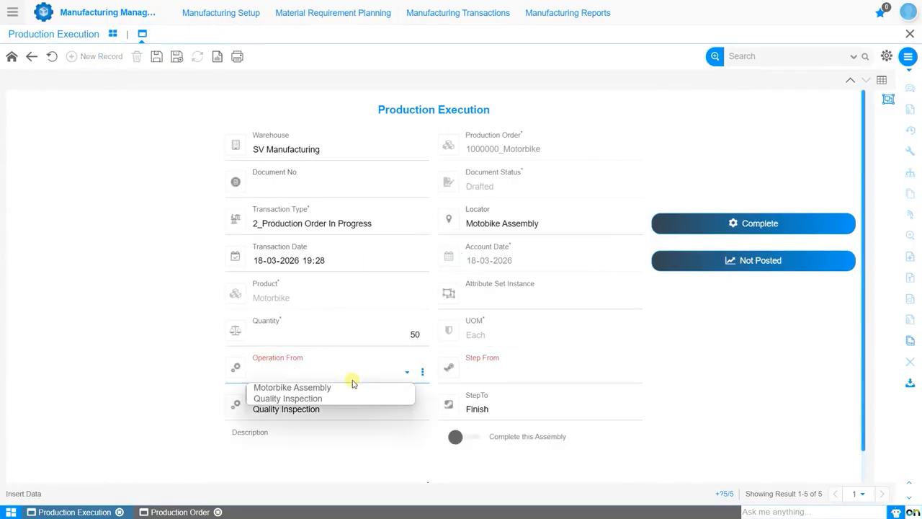
left_click(315, 398)
left_click(476, 382)
left_click(473, 399)
left_click(355, 411)
left_click(325, 425)
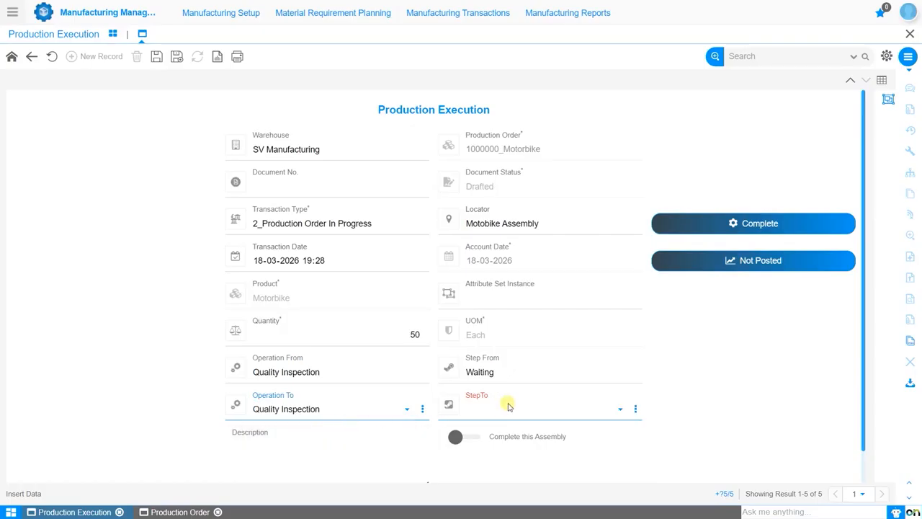
left_click(508, 409)
left_click(494, 425)
- Save the Waiting-to-Process record for Quality Inspection and complete it with the document action Complete
left_click(154, 56)
left_click(749, 223)
left_click(487, 291)
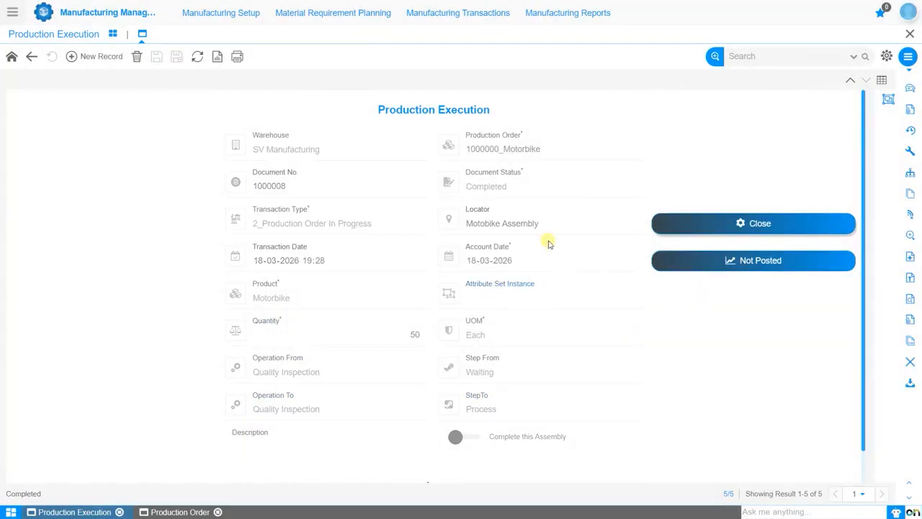
- Create and complete an execution record moving a quantity of 50 in Quality Inspection from step Process to step Finish
left_click(96, 57)
left_click(411, 333)
type("50")
left_click(406, 374)
left_click(346, 420)
left_click(527, 373)
left_click(507, 409)
left_click(514, 408)
left_click(490, 422)
left_click(788, 222)
left_click(483, 293)
- Return to the Motorbike order's header in Production Order and check the quantities produced and yet to move
left_click(181, 511)
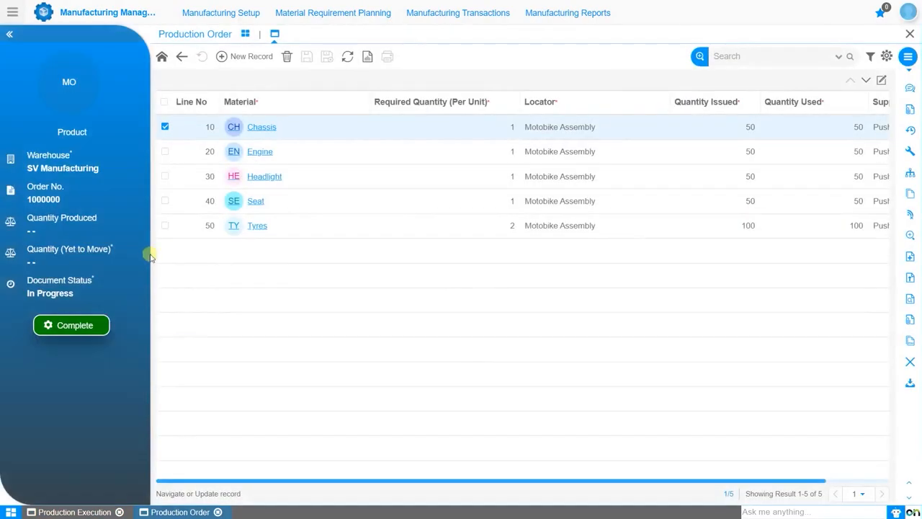
left_click(163, 60)
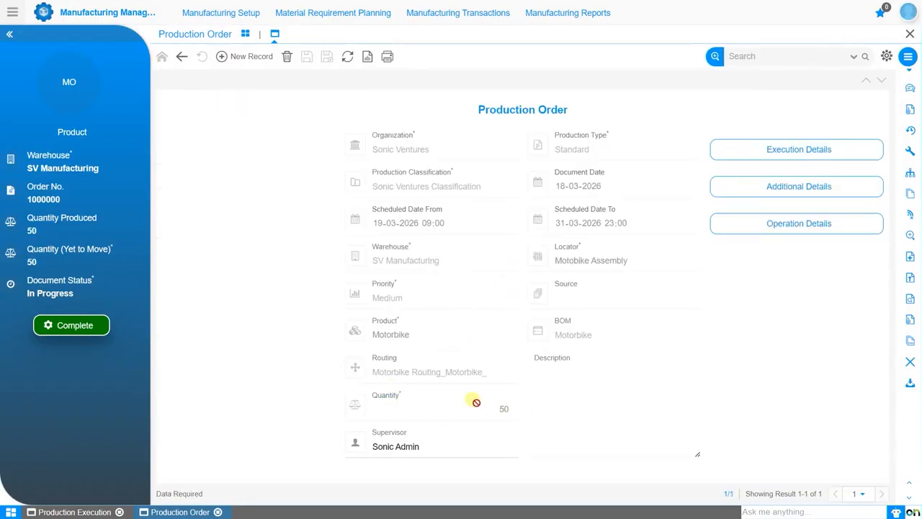
left_click(32, 263)
- Start a new production execution record in SV Manufacturing with transaction type 3_Transfer Assembly To Store and locator Motobike Assembly
left_click(72, 511)
left_click(100, 56)
left_click(385, 151)
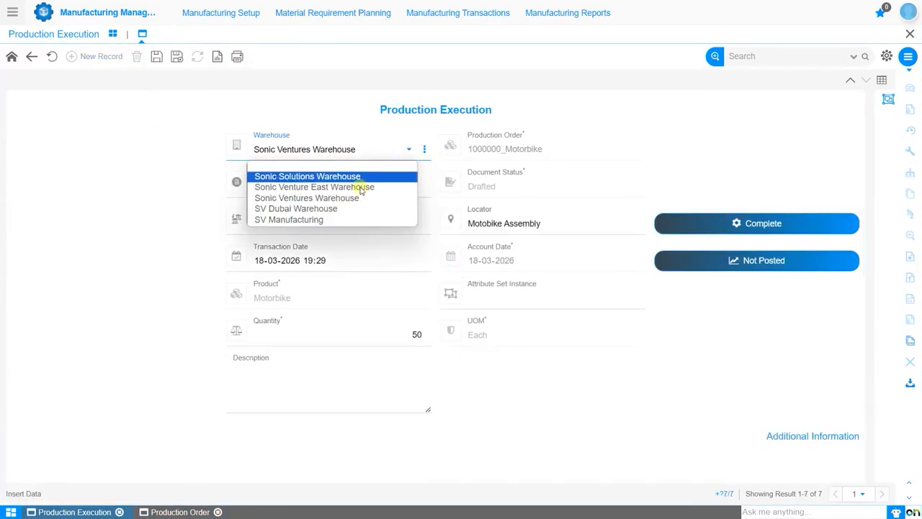
left_click(330, 220)
left_click(354, 220)
left_click(339, 240)
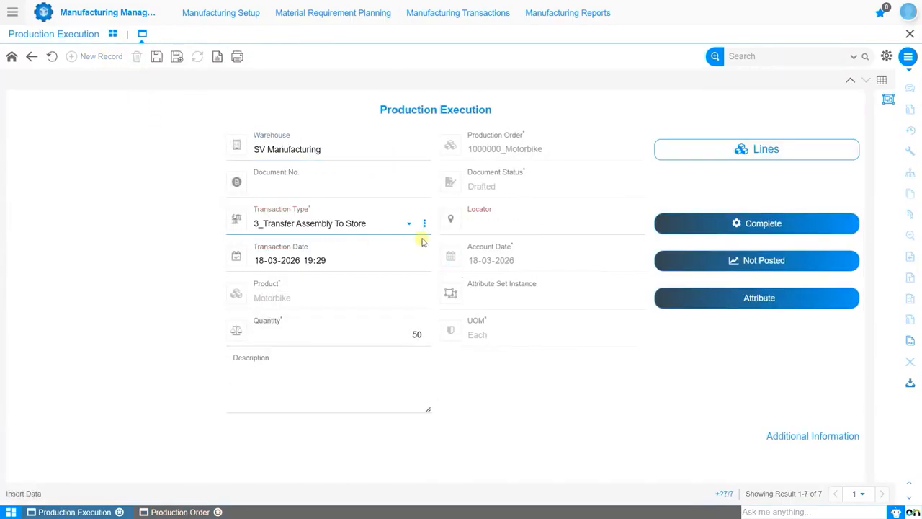
left_click(525, 231)
type("ass")
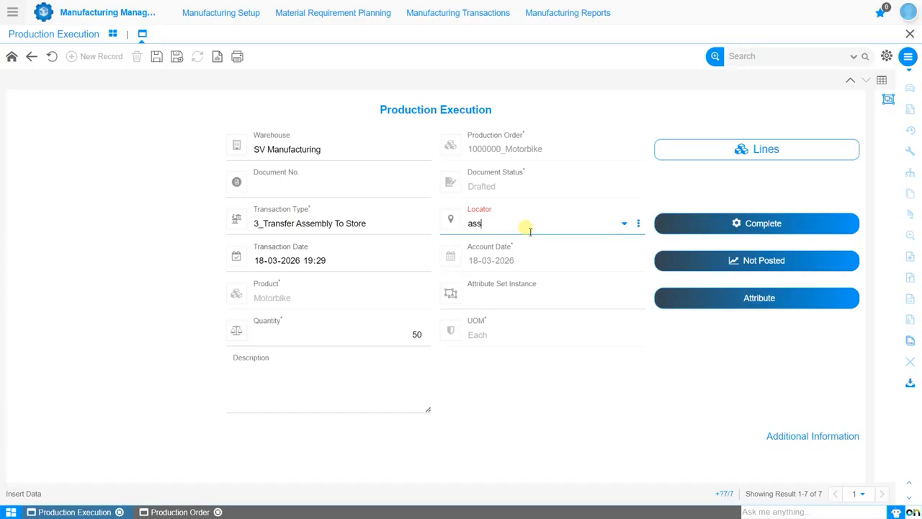
left_click(497, 255)
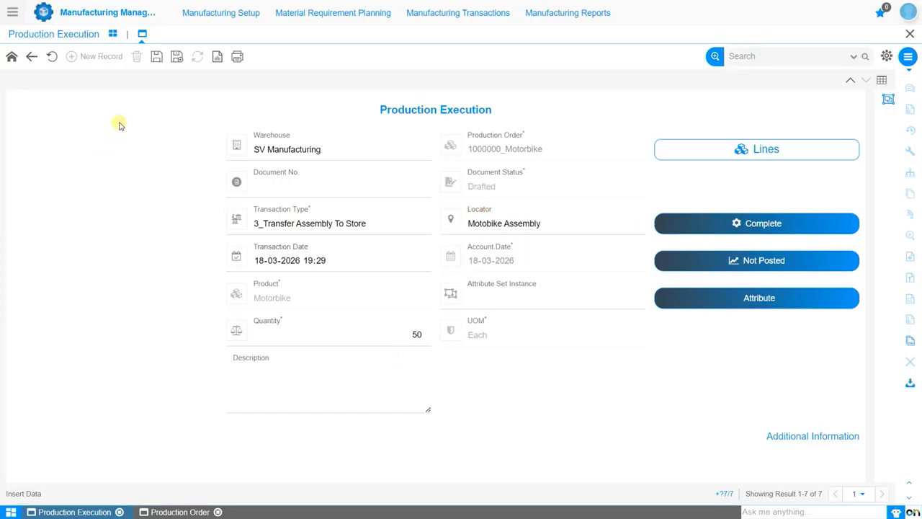
- Save the transfer-to-store record, check its quantity, and complete it with the document action Complete
left_click(155, 58)
left_click(409, 341)
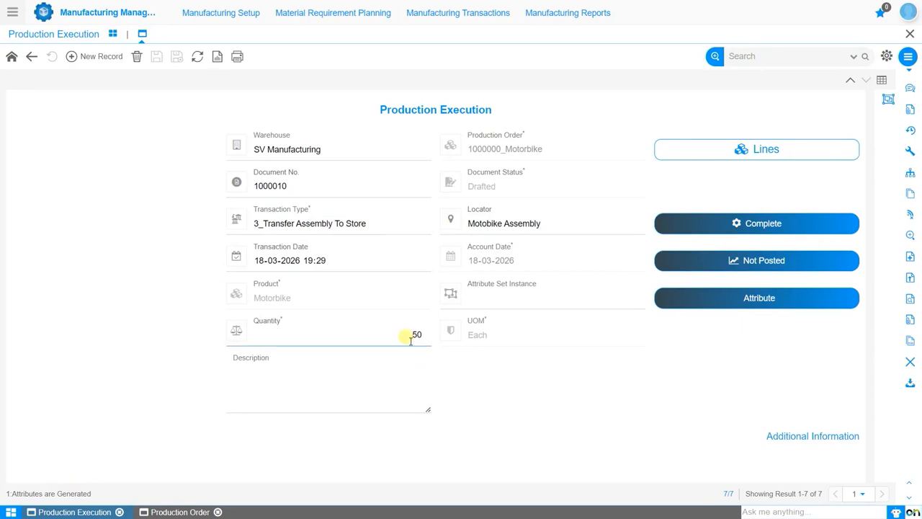
left_click(787, 226)
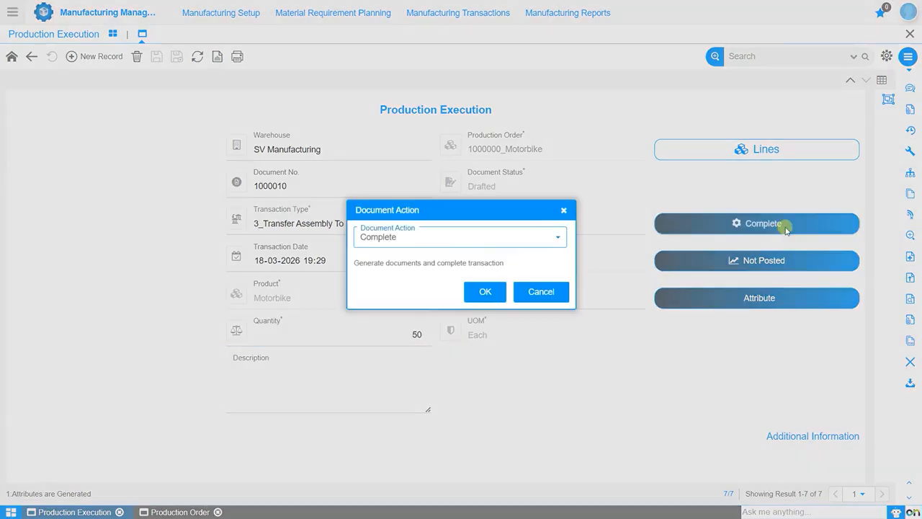
left_click(496, 292)
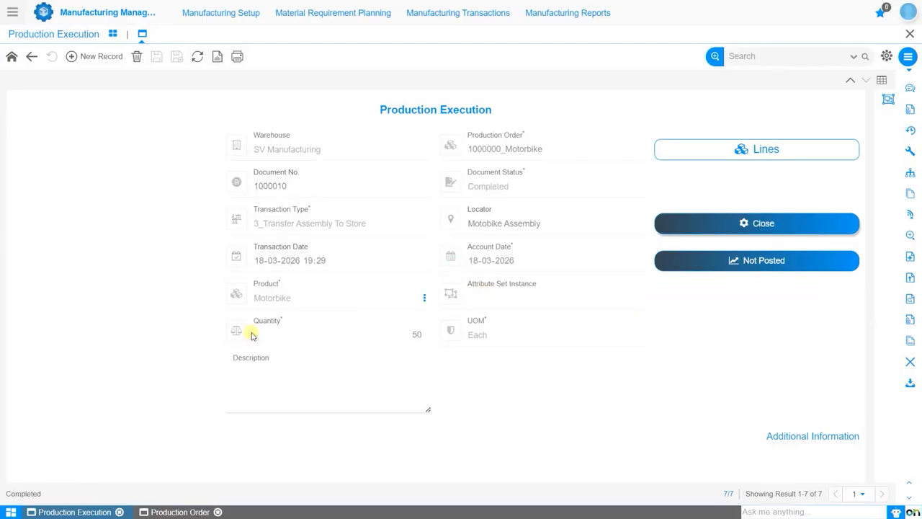
- Check the Motorbike order's quantities in Production Order and review the refreshed list of its production execution records
left_click(155, 511)
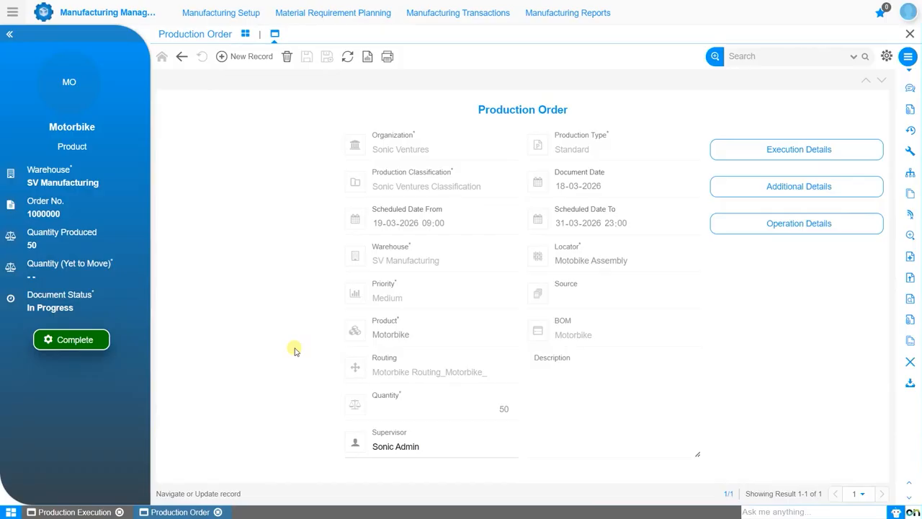
left_click(75, 511)
left_click(32, 57)
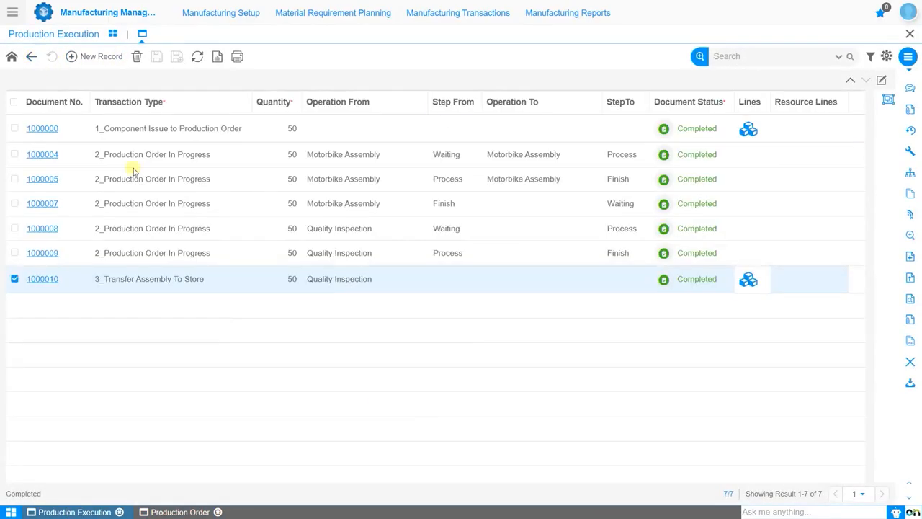
left_click(218, 133)
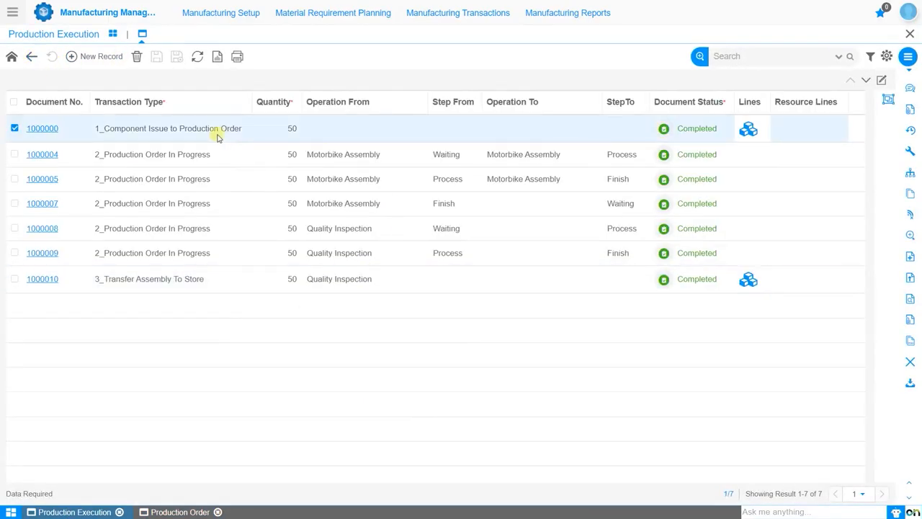
left_click(353, 158)
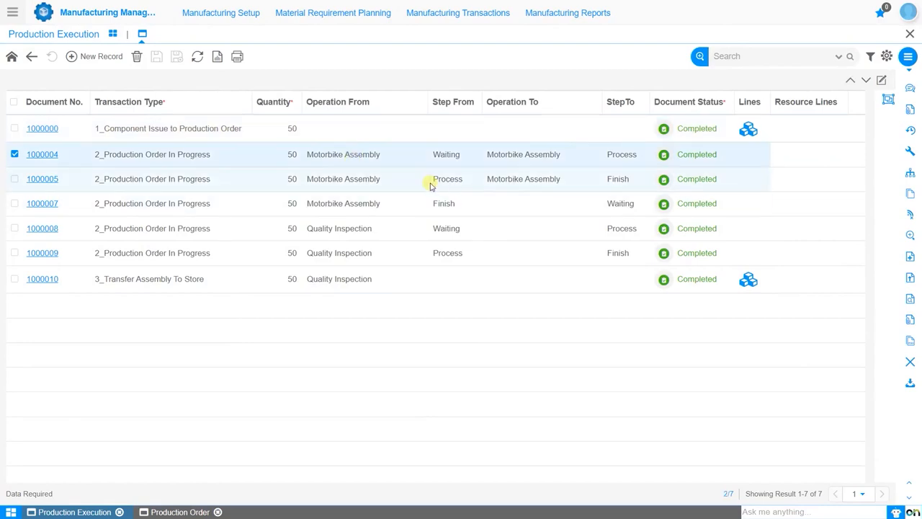
left_click(343, 208)
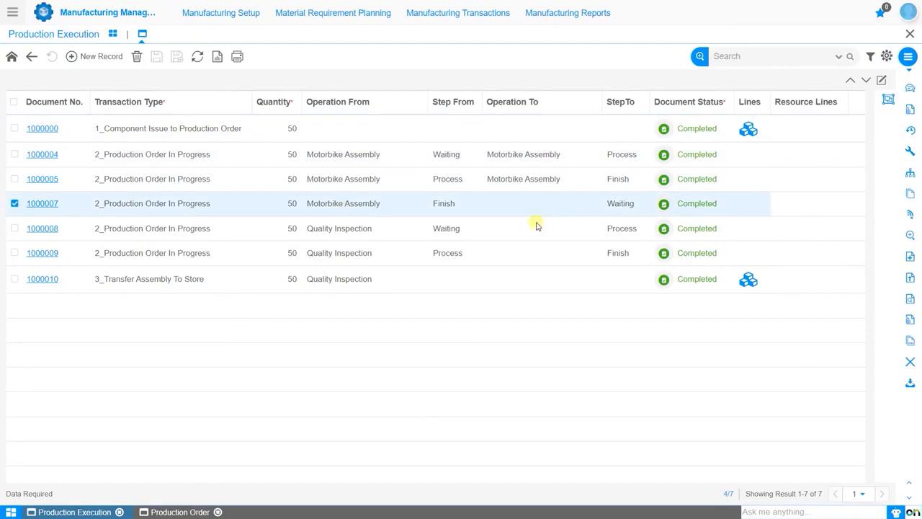
left_click(198, 57)
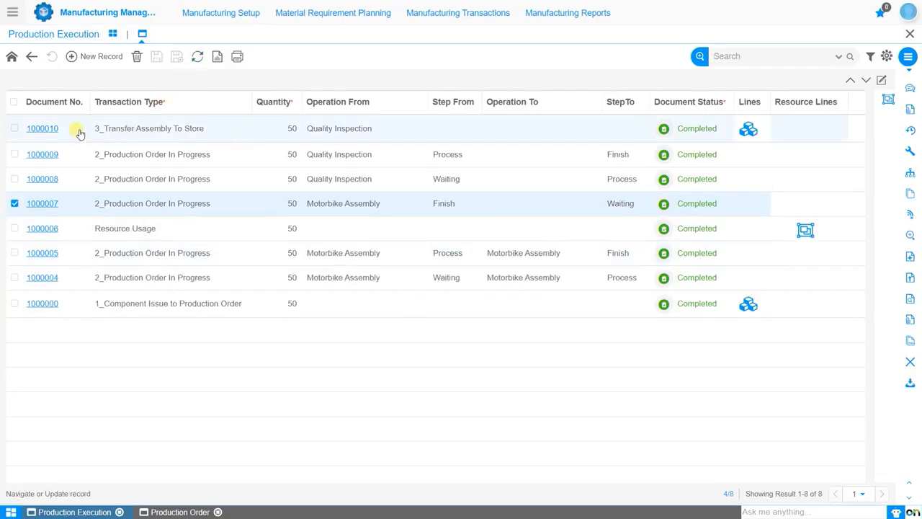
left_click(12, 58)
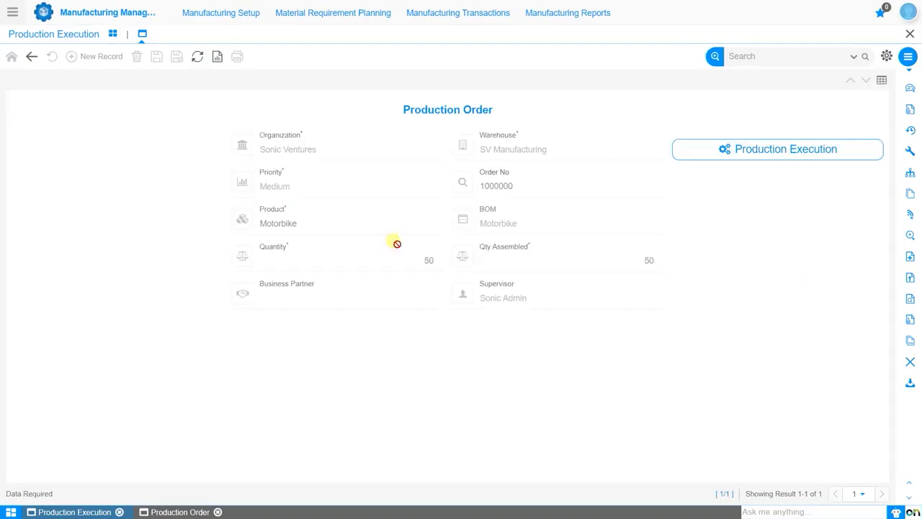